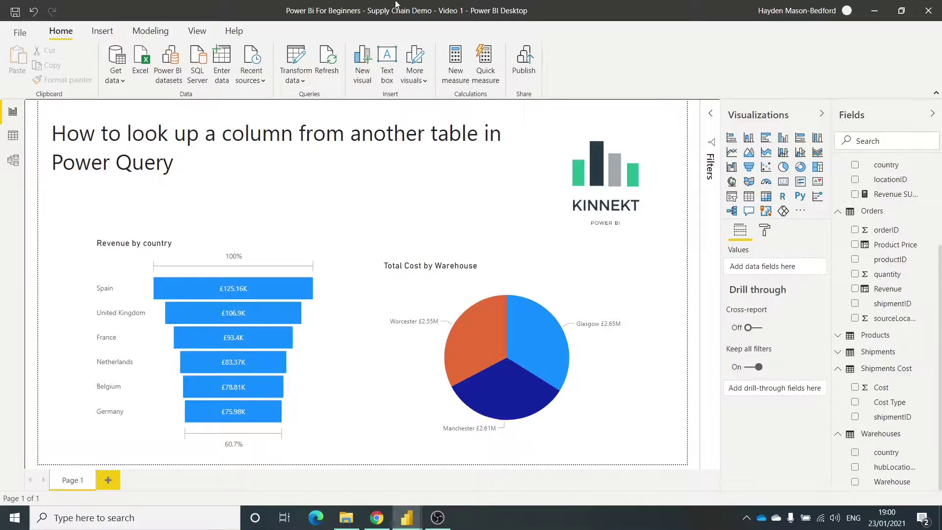
Open a maximized Power Query Editor, preview the Products table, then show the Orders query
{"action": "left_click", "coordinate": [297, 61]}
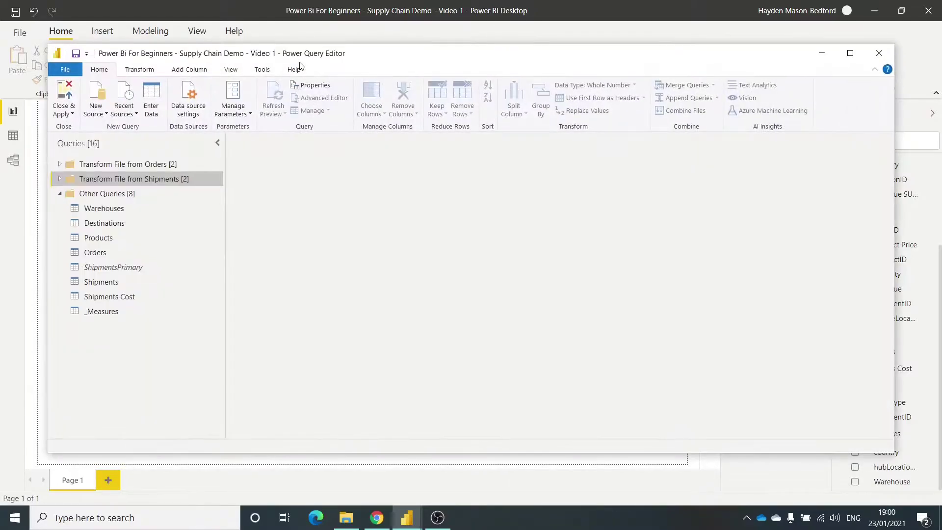
{"action": "double_click", "coordinate": [421, 55]}
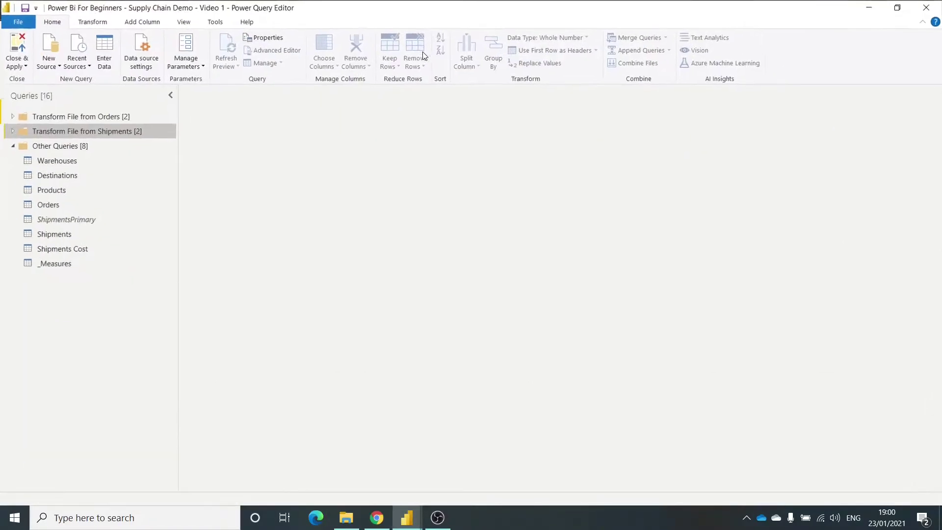
{"action": "left_click", "coordinate": [102, 189]}
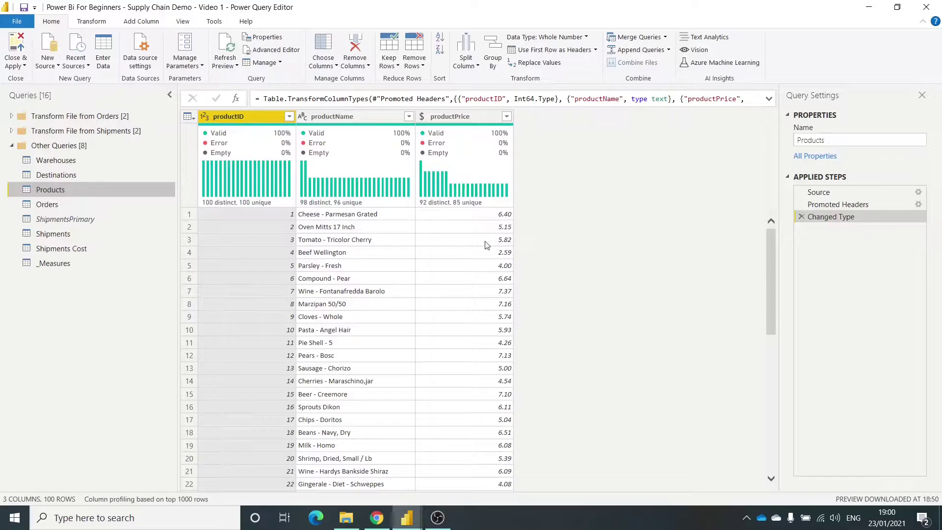
{"action": "left_click", "coordinate": [41, 201]}
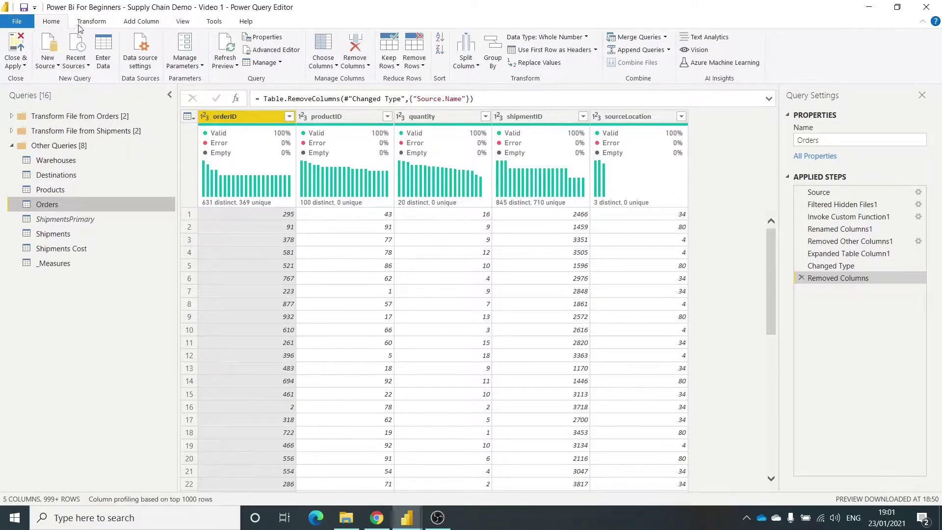
Add a custom column to Orders named productPrice
{"action": "left_click", "coordinate": [150, 23]}
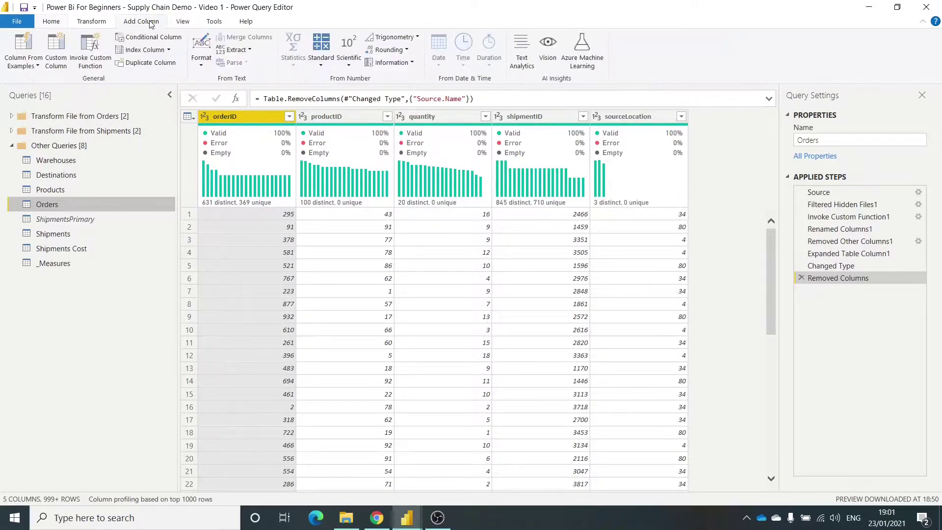
{"action": "left_click", "coordinate": [56, 53]}
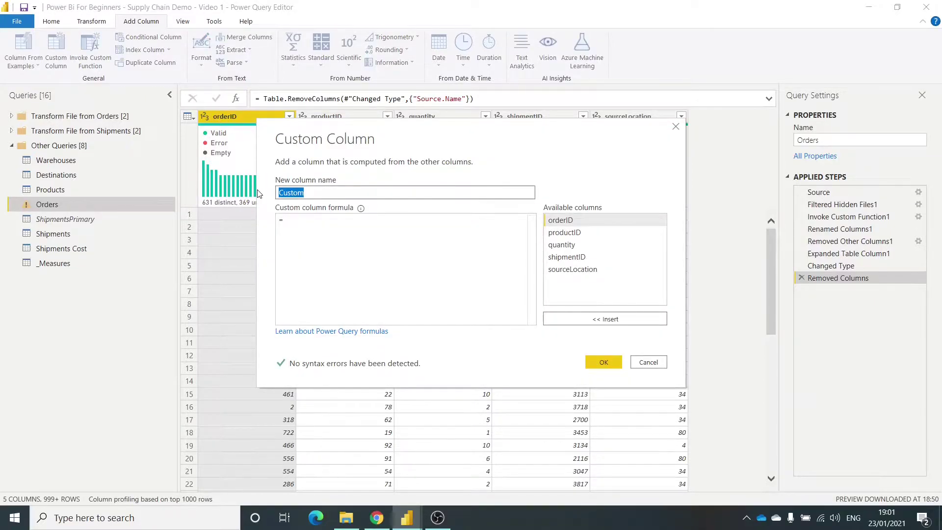
{"action": "type", "text": "productPrice"}
Begin the custom column formula as "(let productID = ["
{"action": "left_click", "coordinate": [326, 227]}
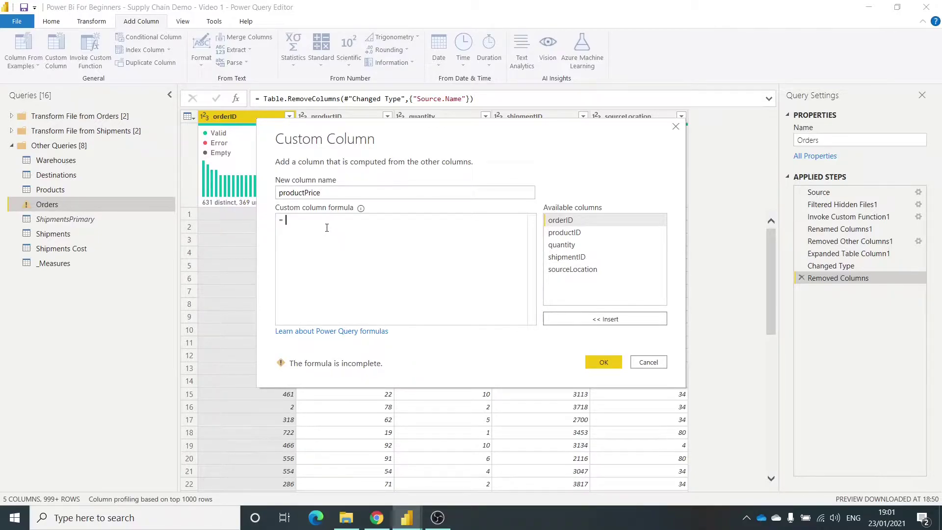
{"action": "type", "text": "("}
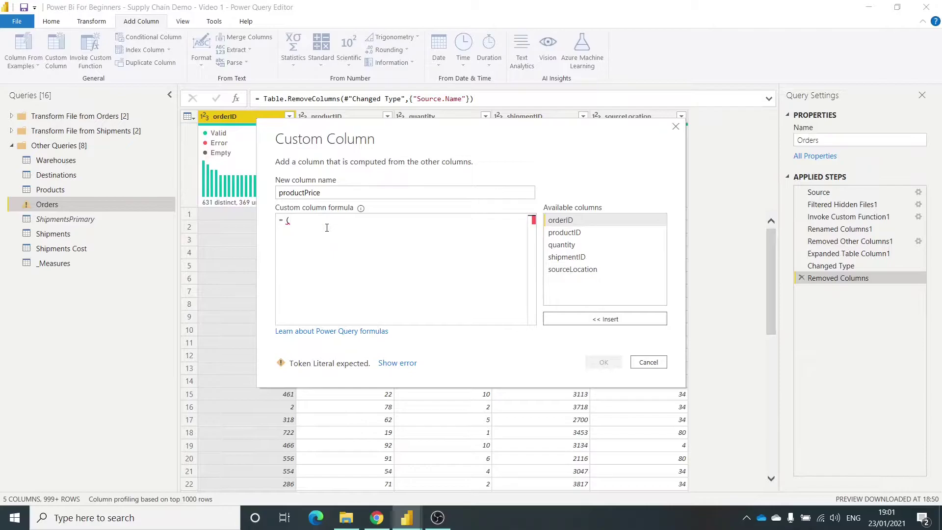
{"action": "type", "text": "let"}
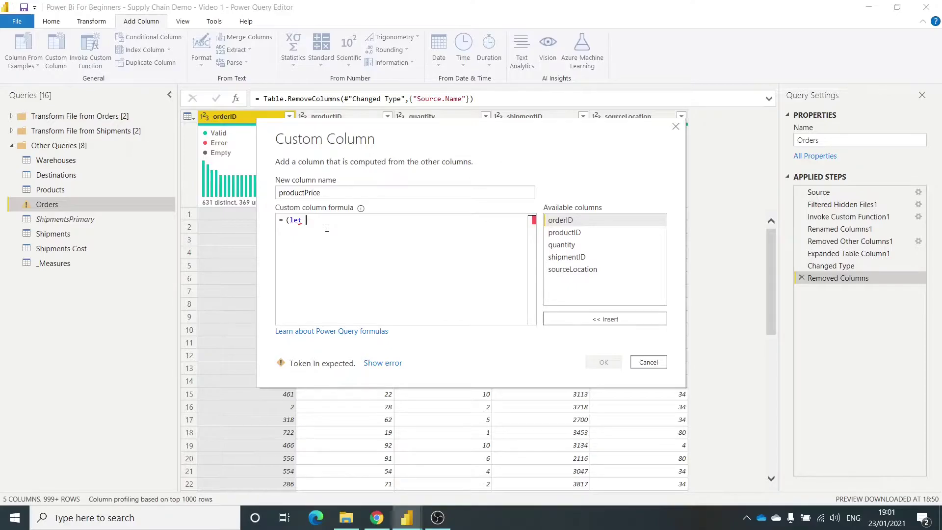
{"action": "left_click_drag", "start_coordinate": [346, 129], "coordinate": [388, 227]}
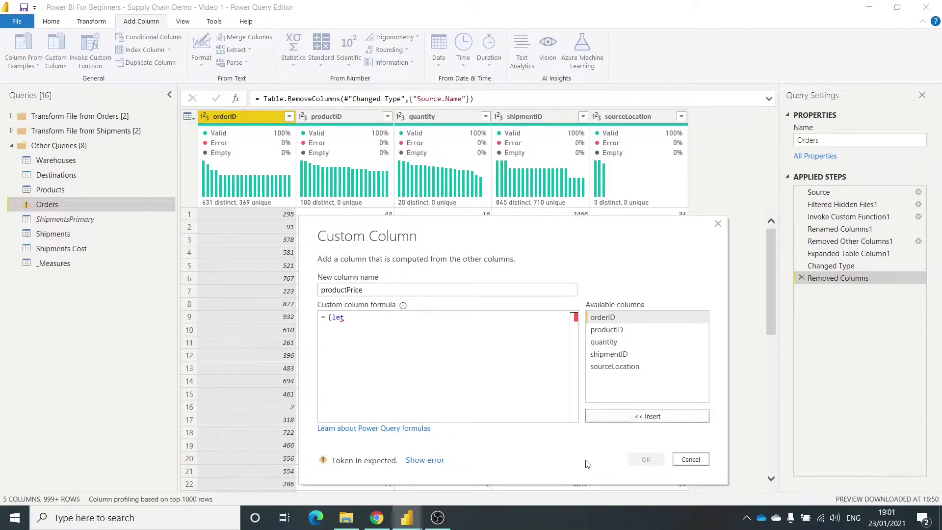
{"action": "type", "text": "prodic"}
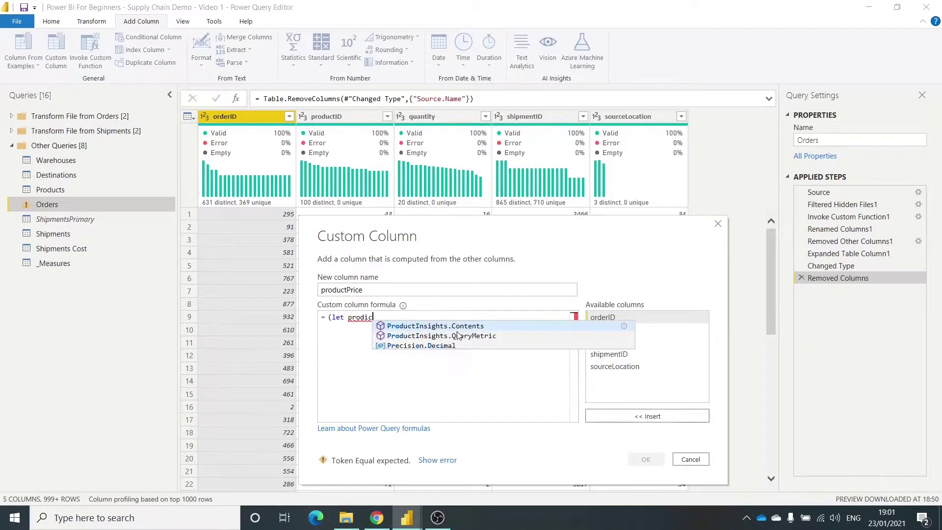
{"action": "type", "text": "tID"}
{"action": "key", "text": "BackSpace"}
{"action": "key", "text": "BackSpace"}
{"action": "key", "text": "BackSpace"}
{"action": "key", "text": "BackSpace"}
{"action": "key", "text": "BackSpace"}
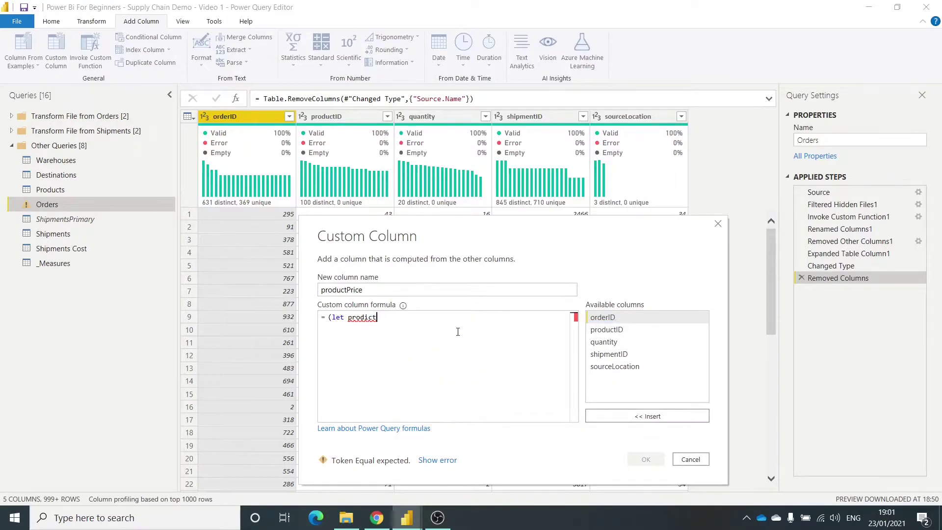
{"action": "type", "text": "useID"}
{"action": "key", "text": "BackSpace"}
{"action": "key", "text": "BackSpace"}
{"action": "key", "text": "BackSpace"}
{"action": "key", "text": "BackSpace"}
{"action": "type", "text": "ctID = "}
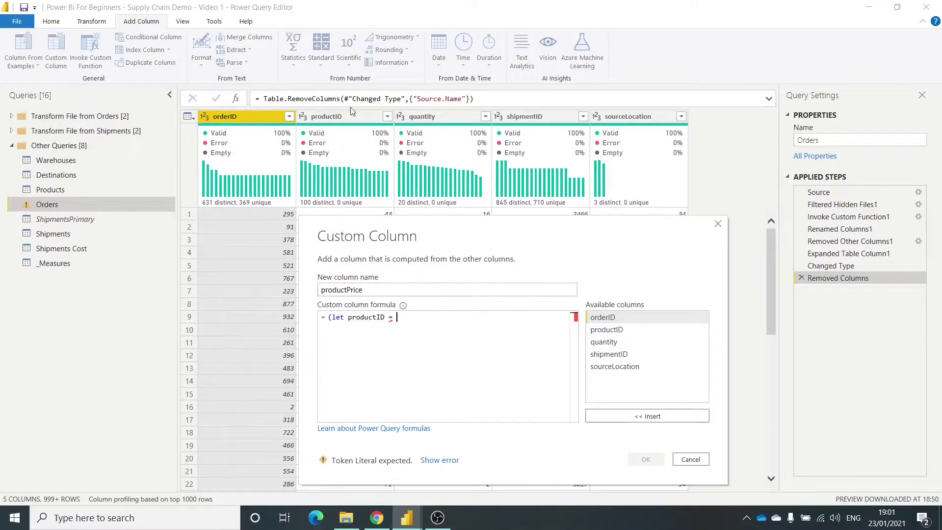
{"action": "type", "text": "["}
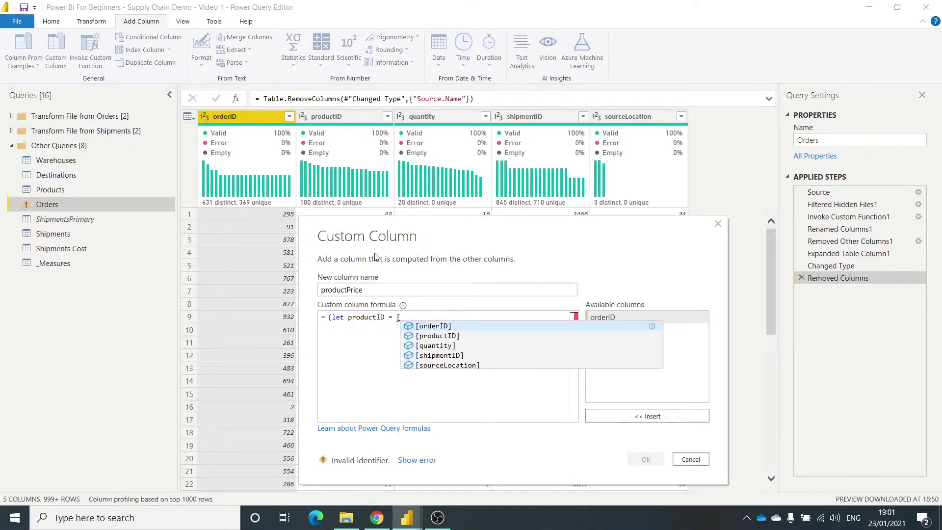
Extend the formula to "[productID] in Table.SelectRows(Products, each [productID] = productID"
{"action": "left_click", "coordinate": [458, 336]}
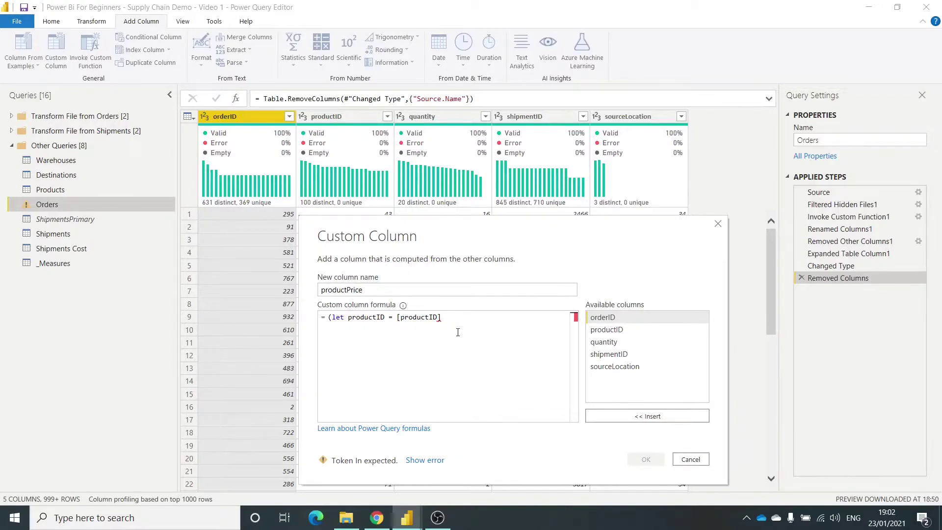
{"action": "type", "text": "in "}
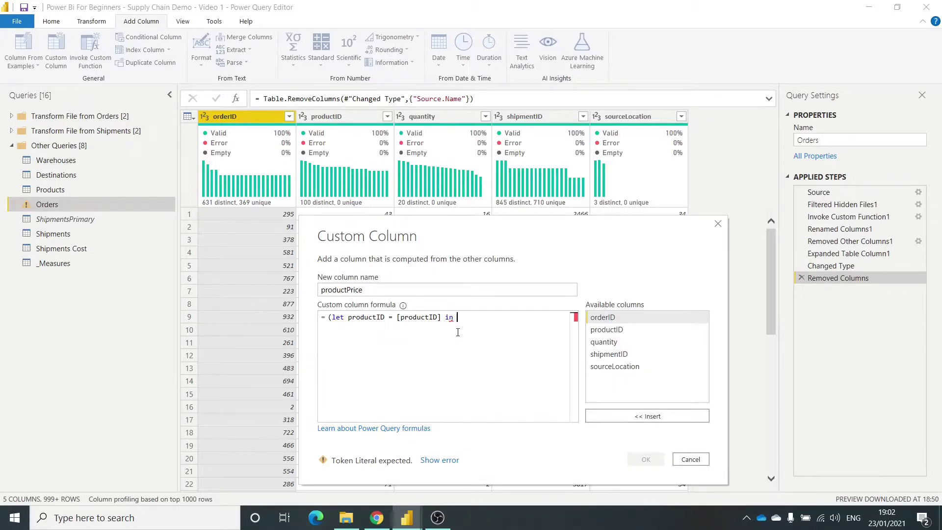
{"action": "type", "text": "Ta"}
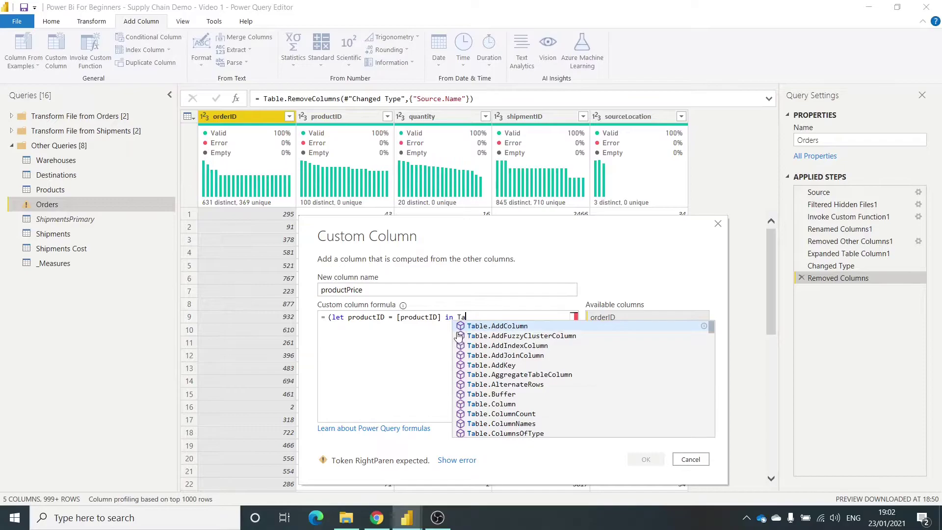
{"action": "type", "text": "ble.Selec"}
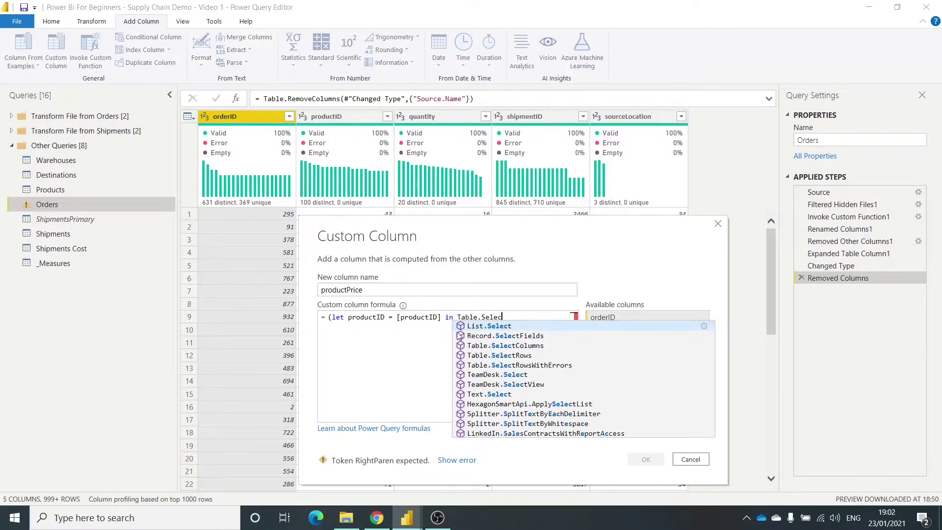
{"action": "type", "text": "tRows"}
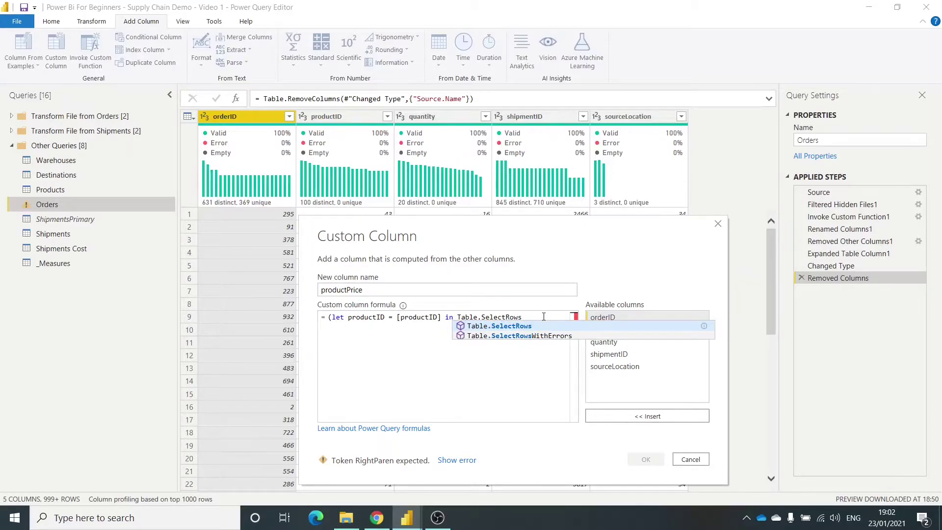
{"action": "type", "text": "("}
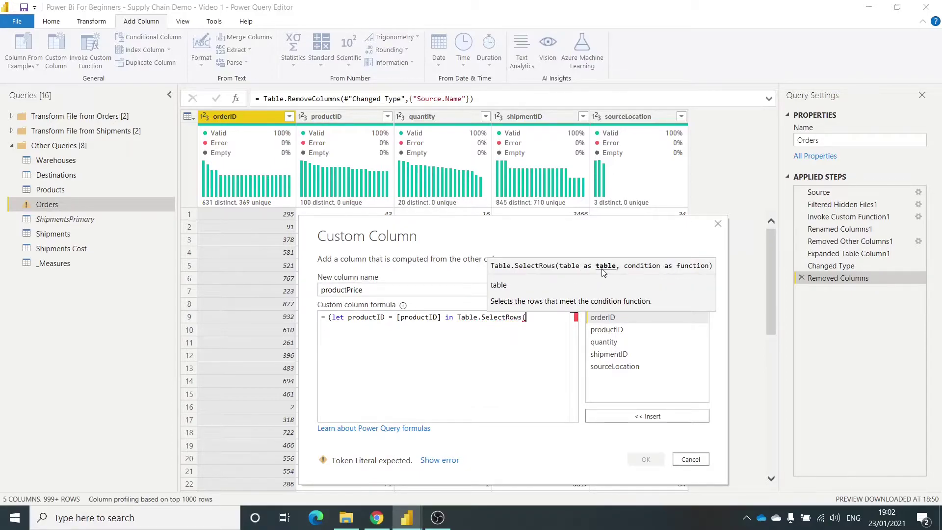
{"action": "type", "text": "Products"}
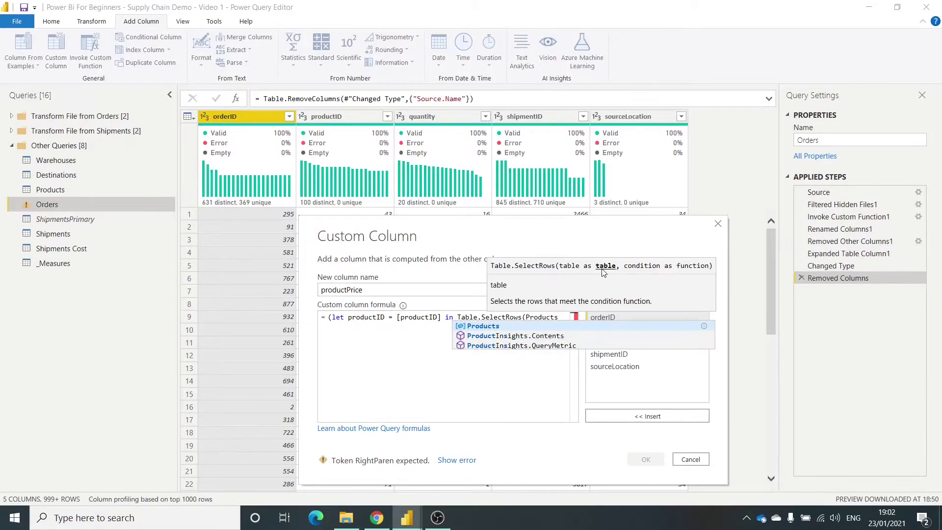
{"action": "type", "text": ", "}
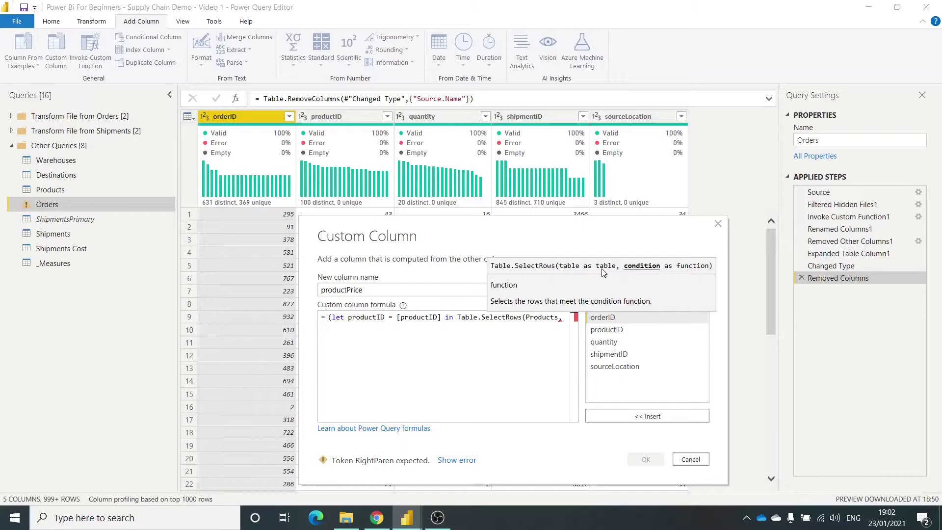
{"action": "type", "text": "each"}
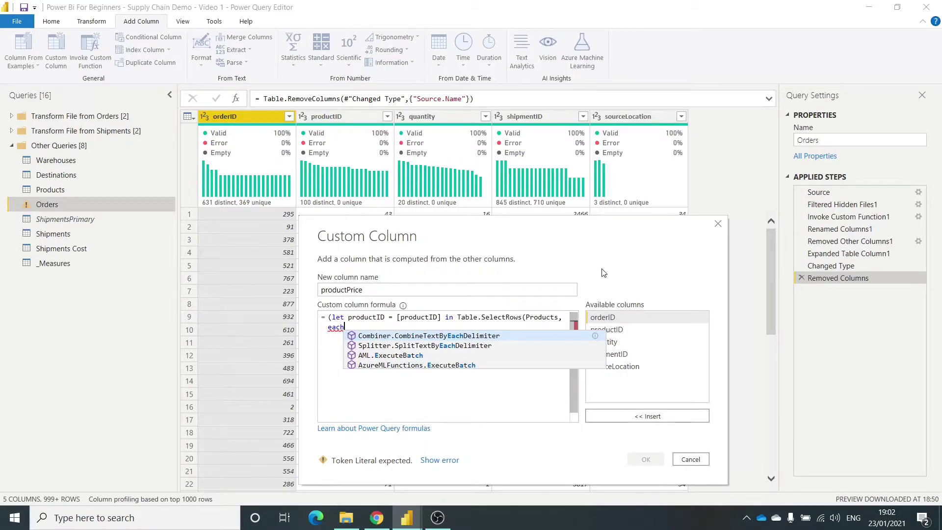
{"action": "type", "text": " ["}
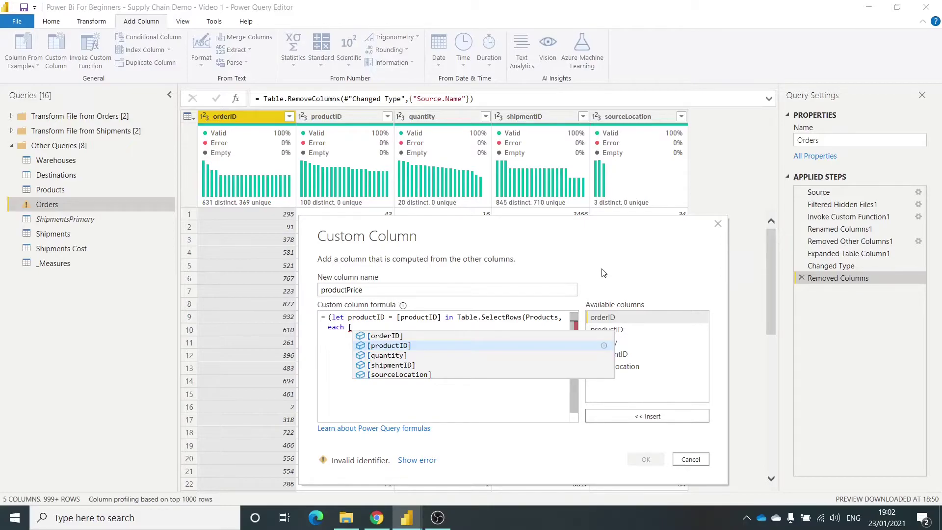
{"action": "left_click", "coordinate": [402, 346]}
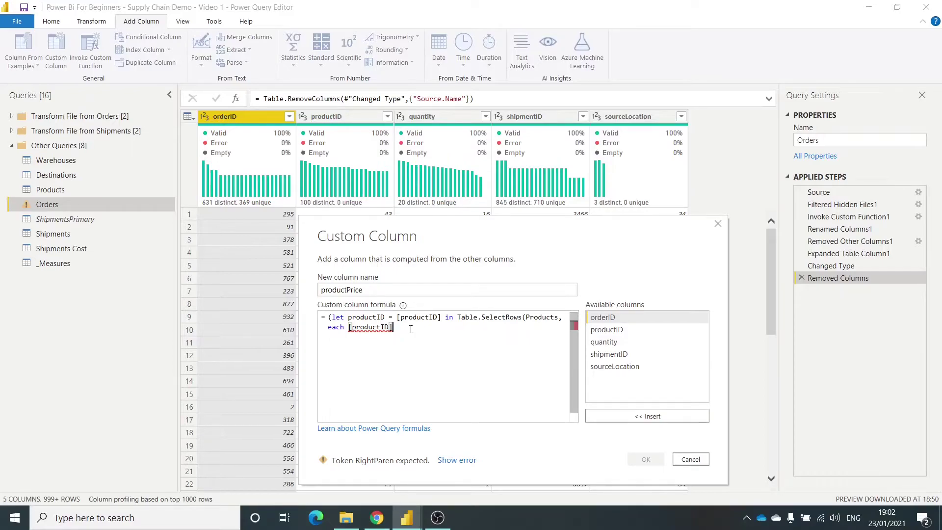
{"action": "type", "text": "= "}
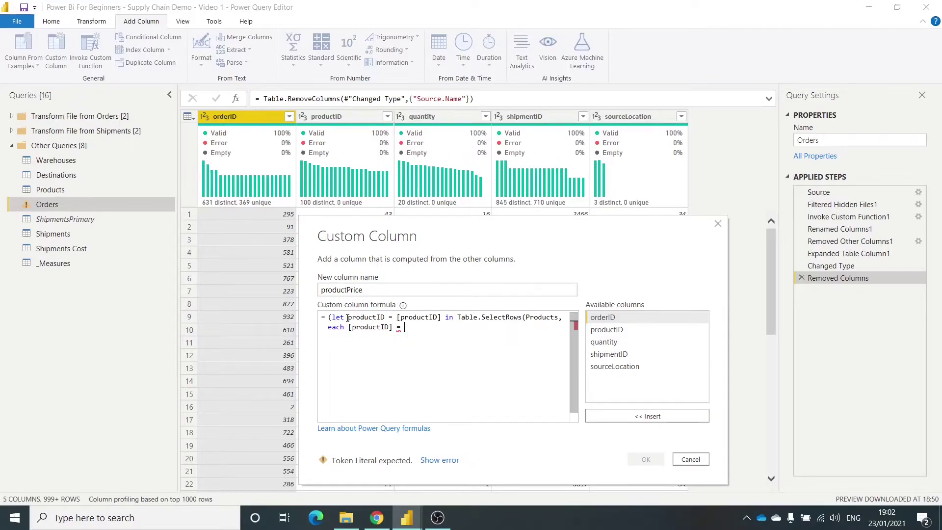
{"action": "type", "text": "productID"}
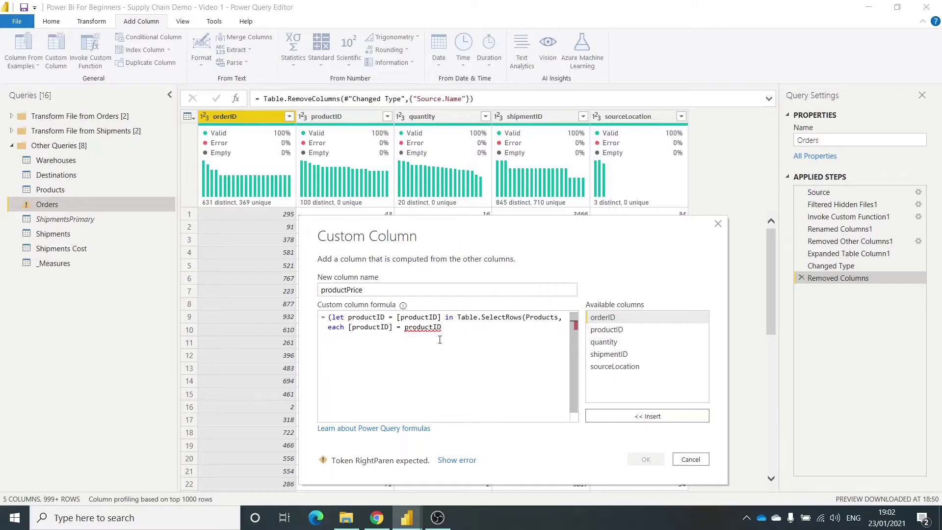
Close the parentheses, append {0}[productPrice], and confirm the productPrice column
{"action": "type", "text": "))"}
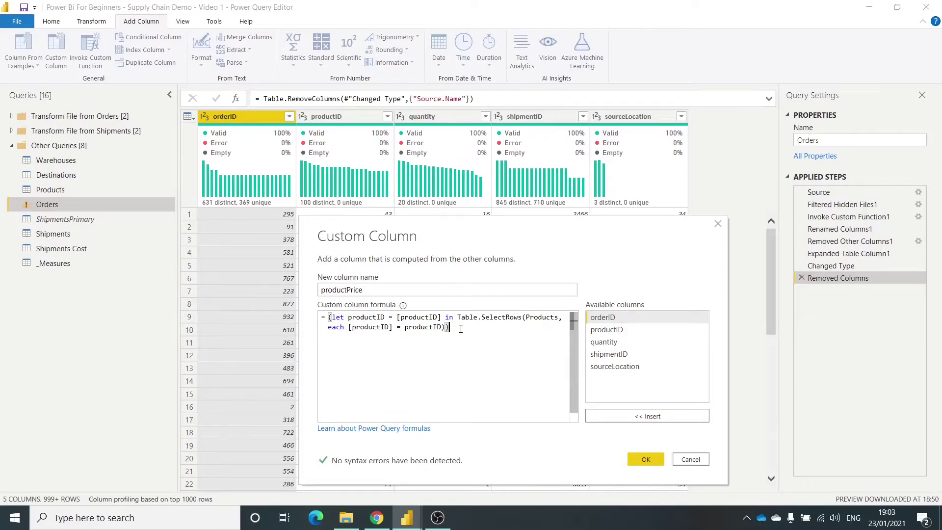
{"action": "type", "text": "{"}
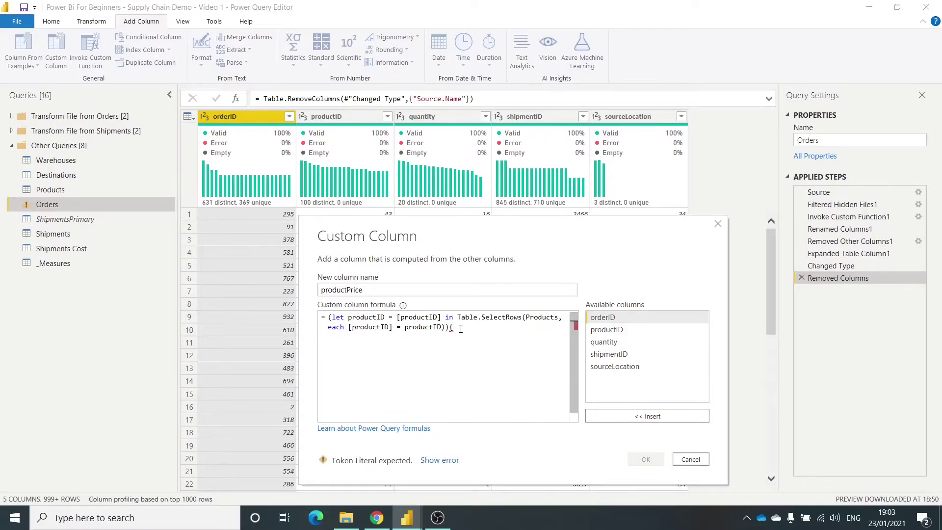
{"action": "type", "text": "0}"}
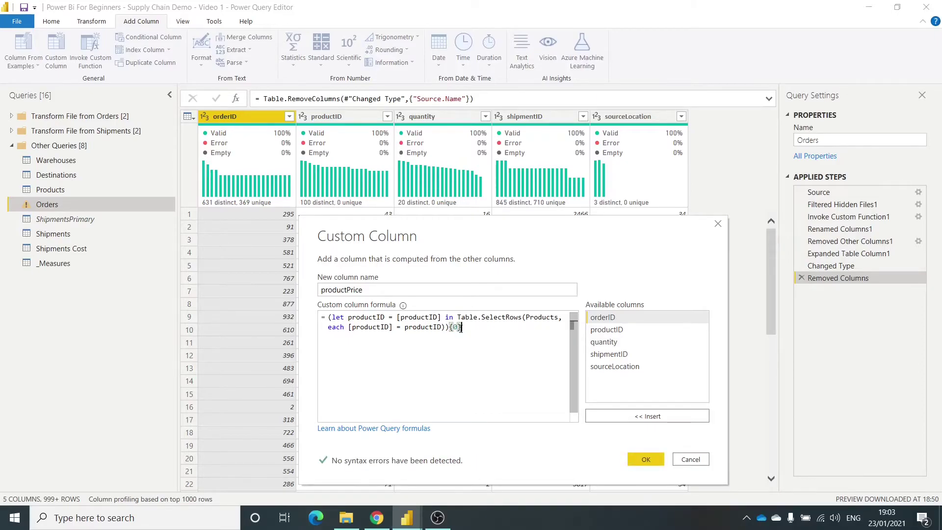
{"action": "type", "text": "["}
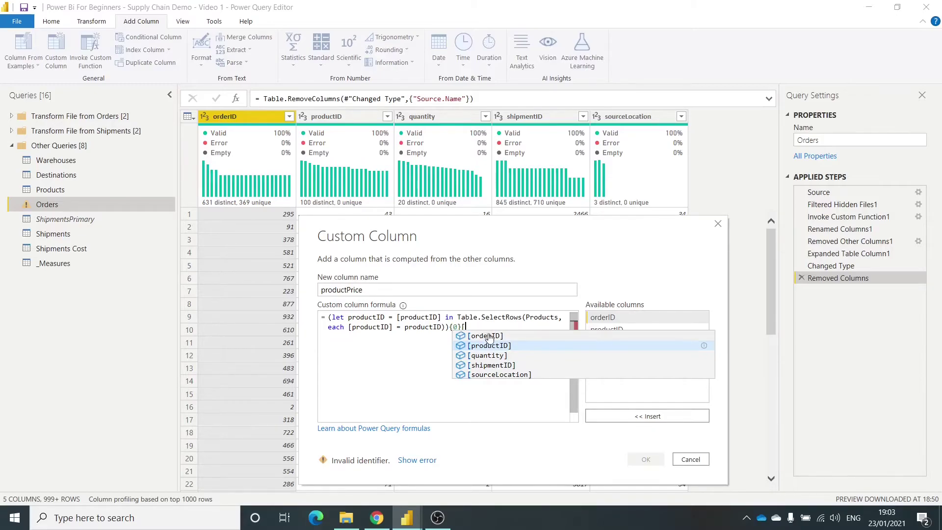
{"action": "type", "text": "product"}
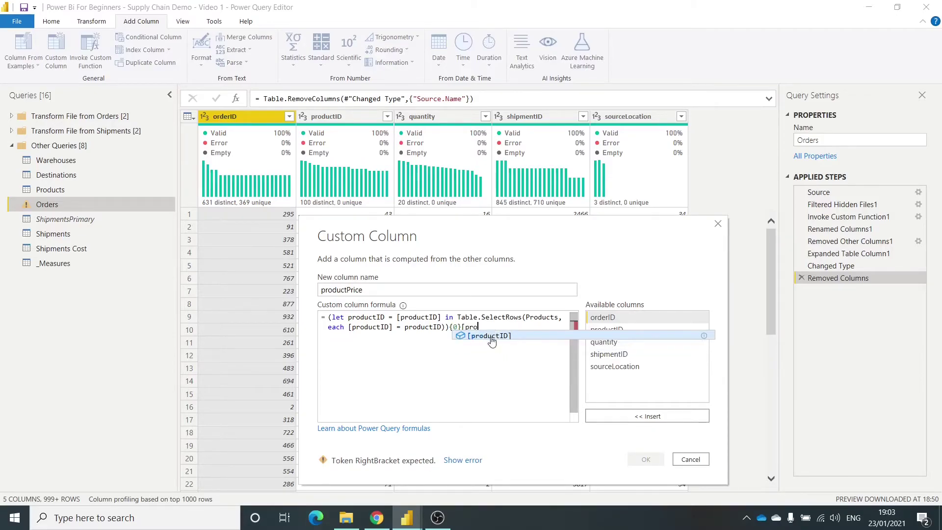
{"action": "type", "text": "Pric"}
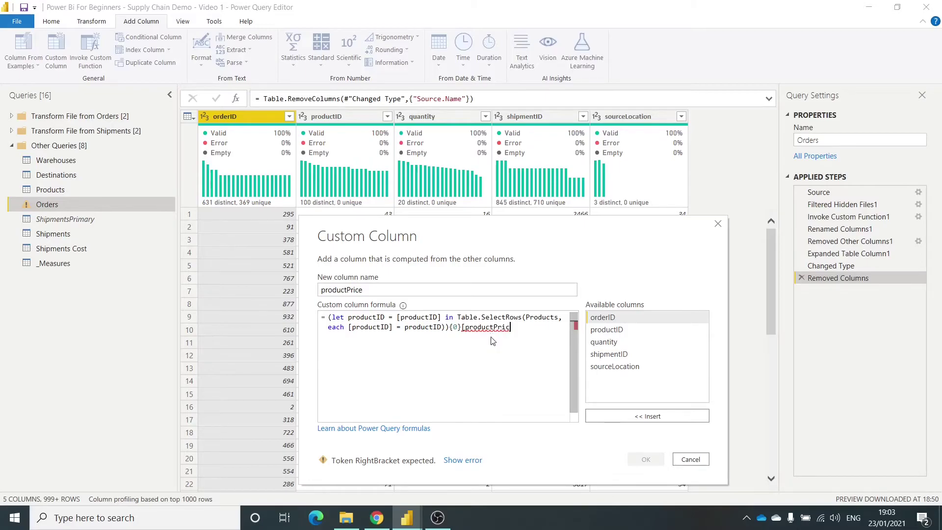
{"action": "type", "text": "e]"}
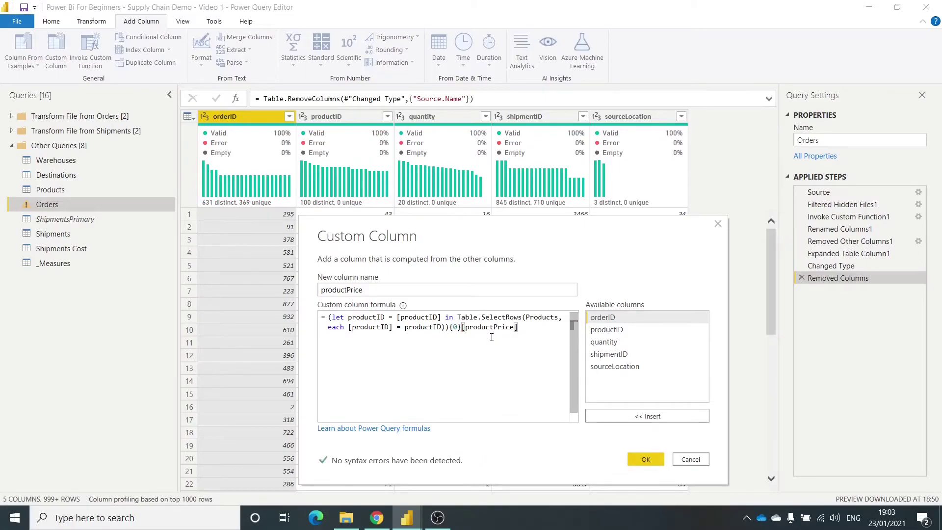
{"action": "left_click", "coordinate": [640, 459]}
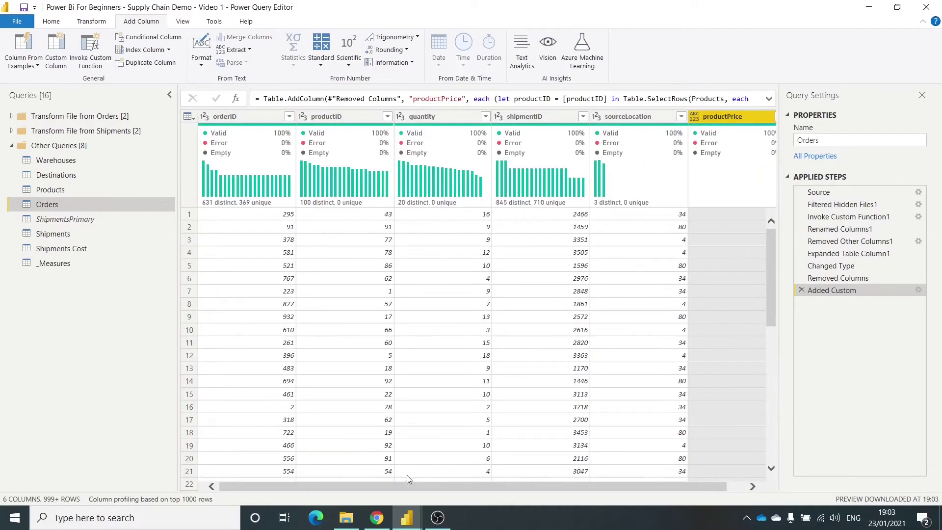
Check the new productPrice values, such as 5.92 and 2.55, then go to the Home tab
{"action": "left_click_drag", "start_coordinate": [419, 486], "coordinate": [438, 485]}
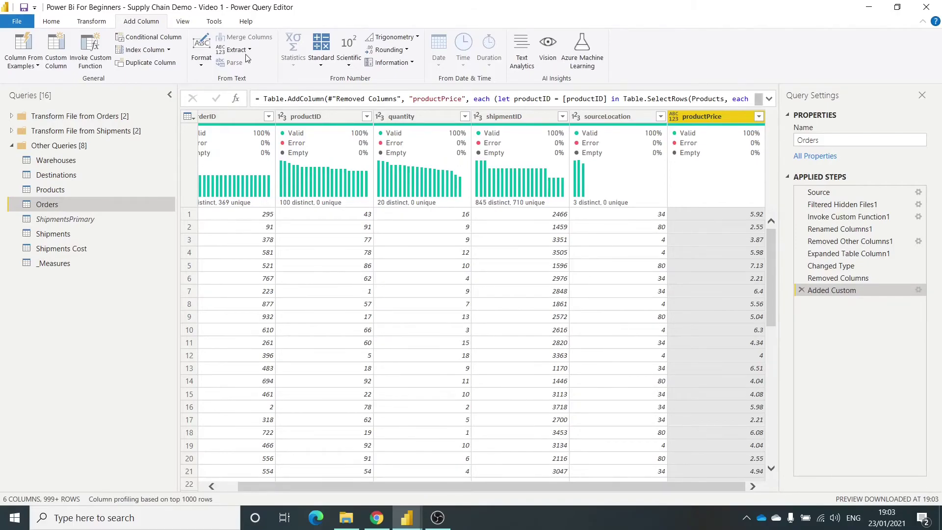
{"action": "left_click", "coordinate": [63, 21]}
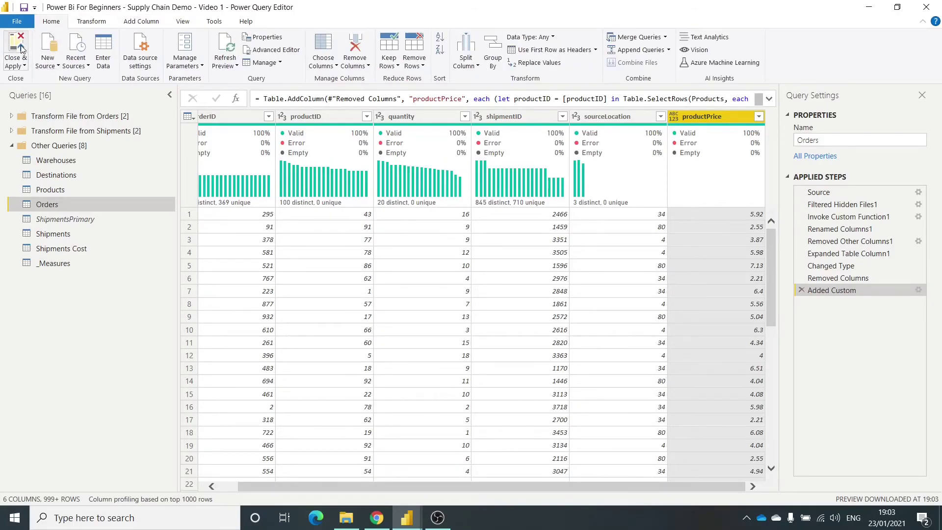